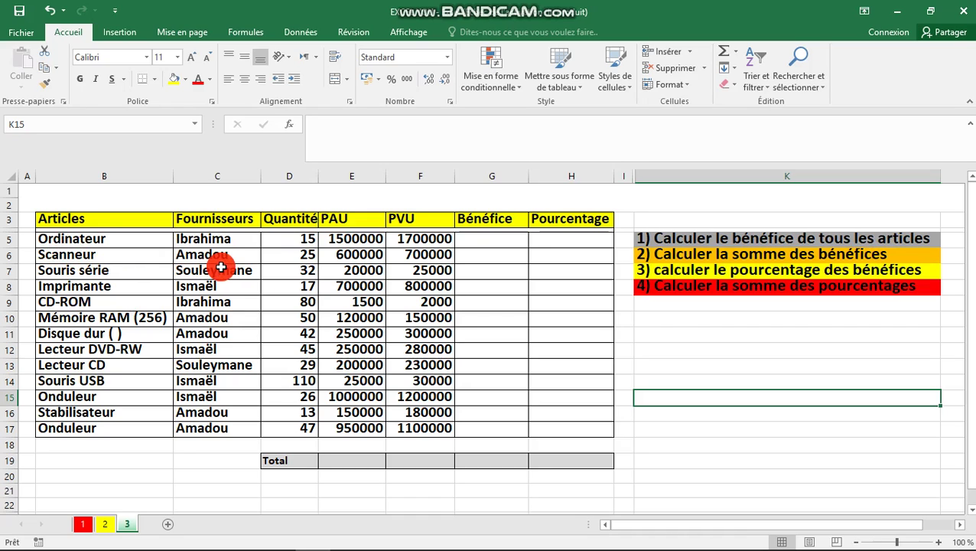
Step: Calculate the Ordinateur profit in G5 with the formula =(F5-E5)*D5
{"action": "left_click", "coordinate": [474, 240]}
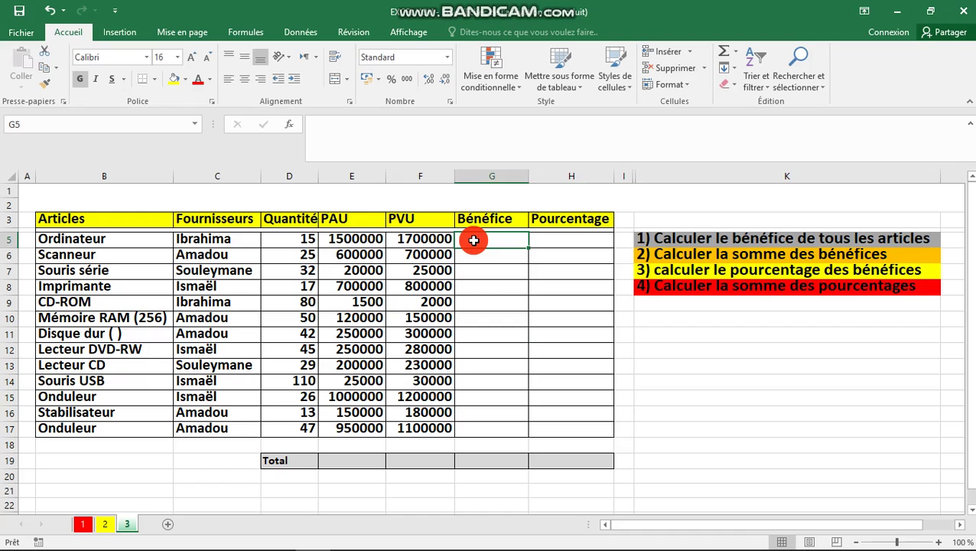
{"action": "type", "text": "=("}
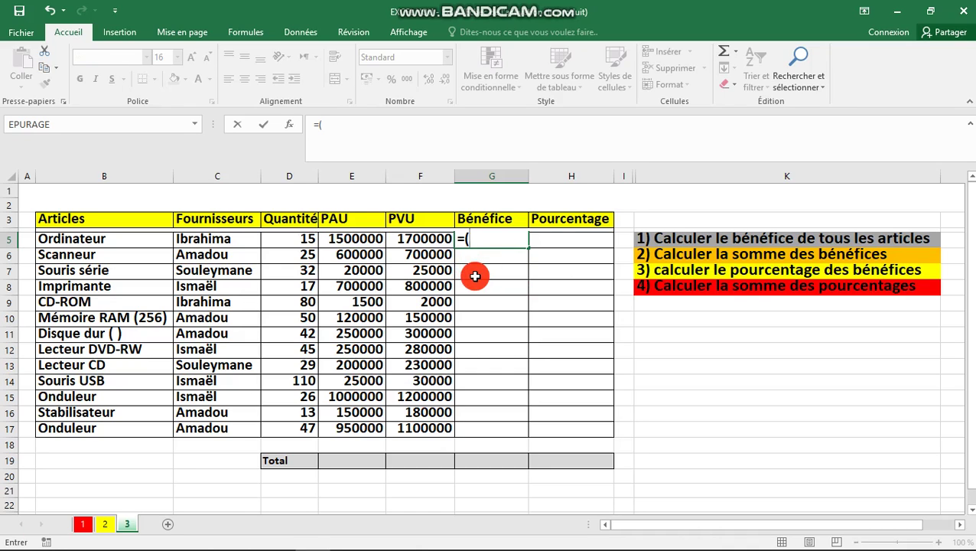
{"action": "left_click", "coordinate": [418, 239]}
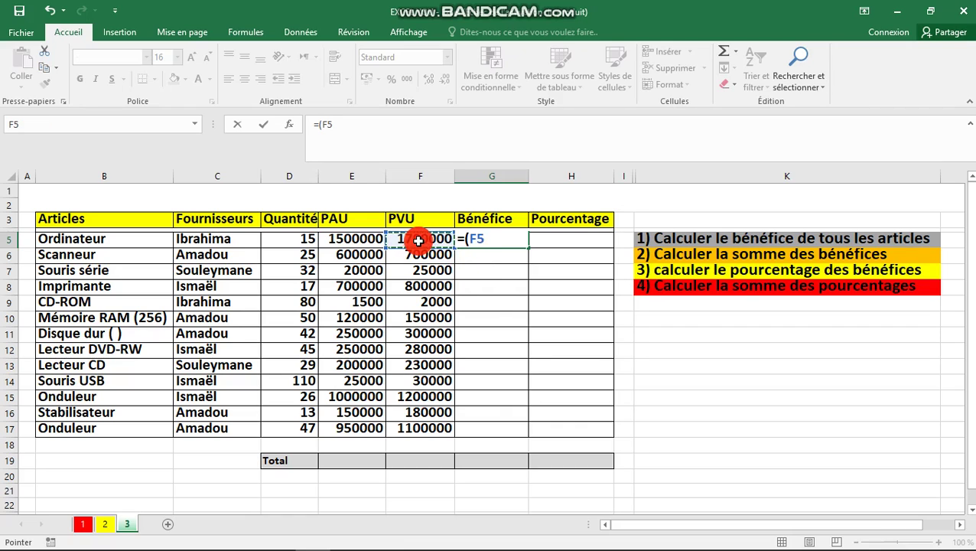
{"action": "type", "text": "-"}
{"action": "left_click", "coordinate": [348, 239]}
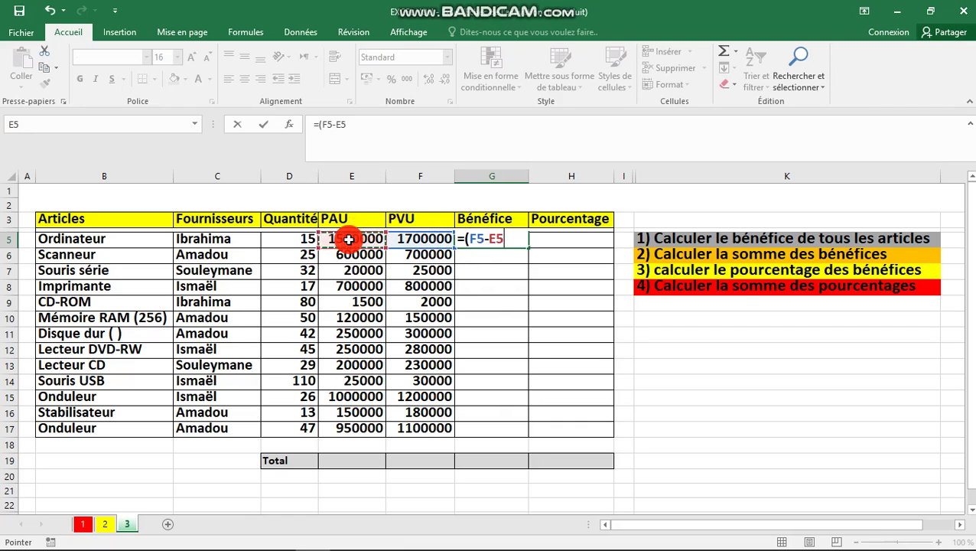
{"action": "type", "text": ")*"}
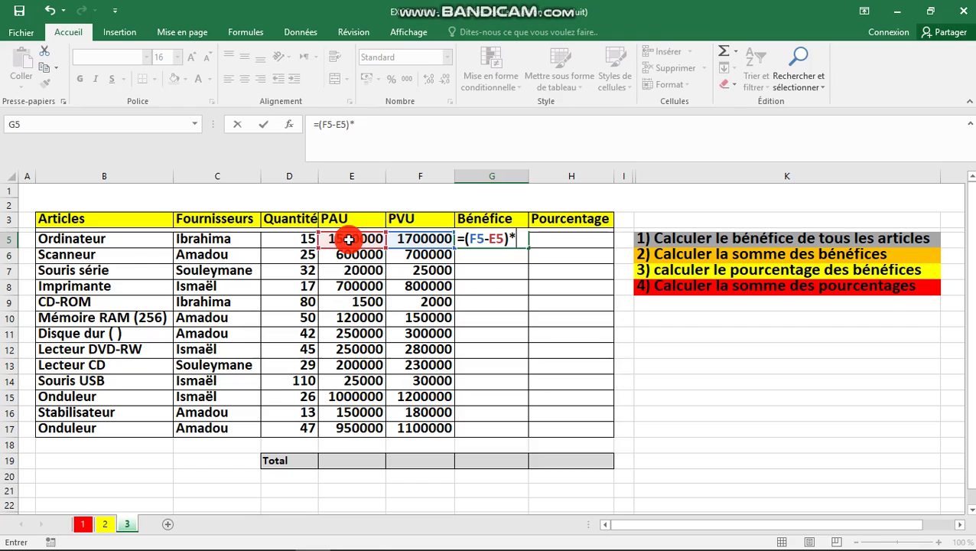
{"action": "left_click", "coordinate": [294, 239]}
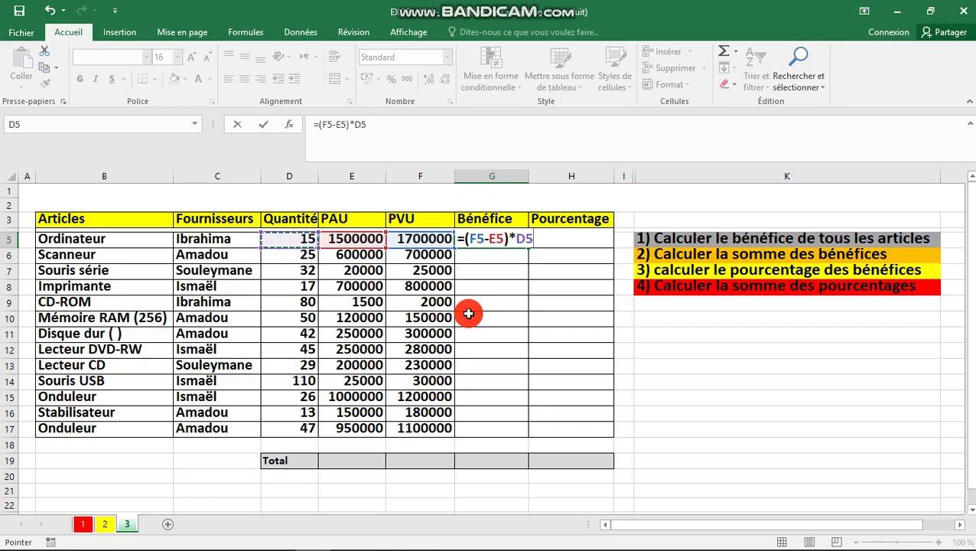
{"action": "key", "text": "Return"}
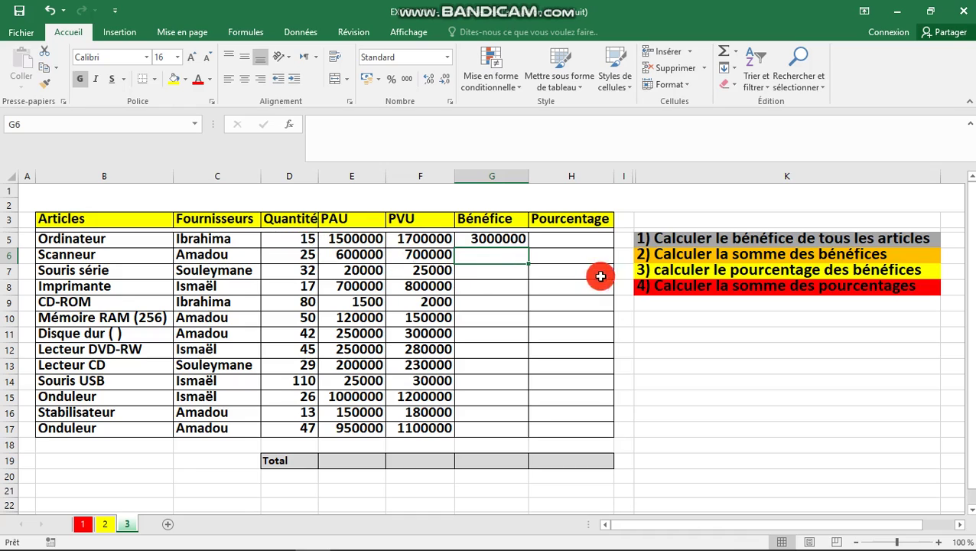
Step: Copy the profit formula from G5 down through G17 for all the articles
{"action": "left_click", "coordinate": [475, 285]}
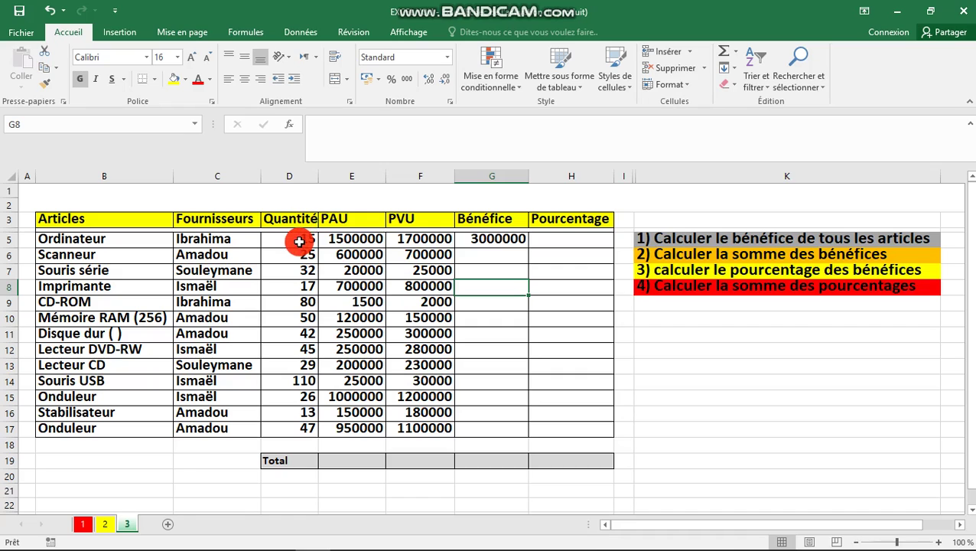
{"action": "left_click", "coordinate": [493, 239]}
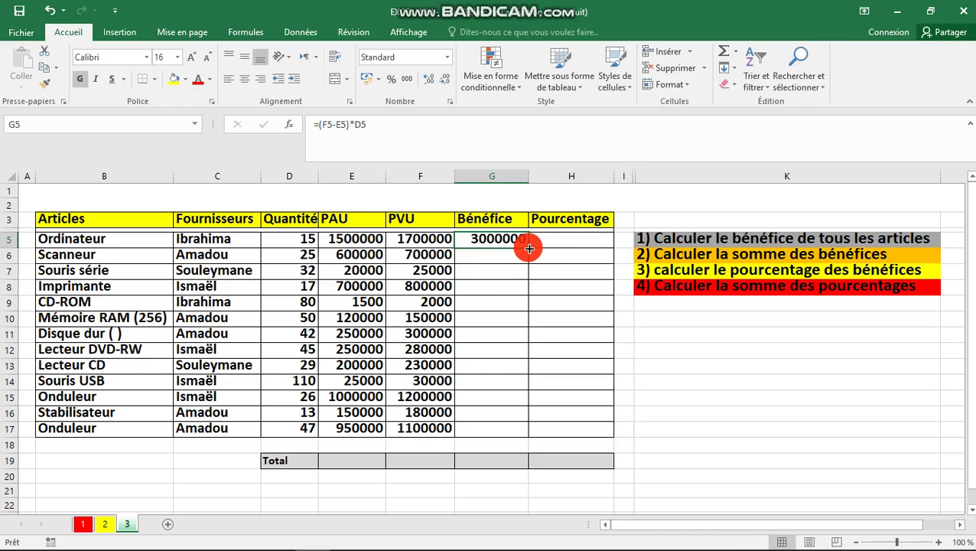
{"action": "left_click_drag", "start_coordinate": [529, 248], "coordinate": [521, 434]}
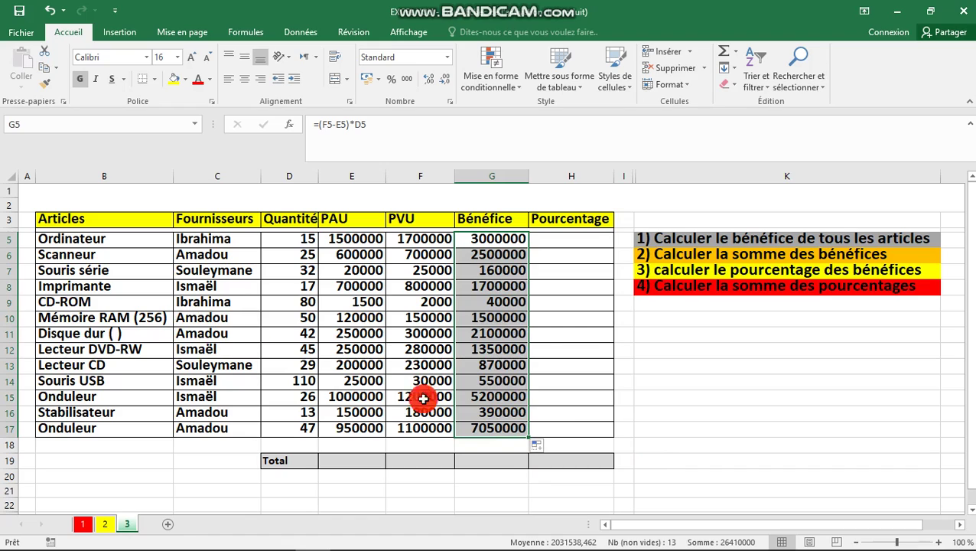
{"action": "left_click_drag", "start_coordinate": [538, 355], "coordinate": [720, 447]}
{"action": "left_click", "coordinate": [719, 447]}
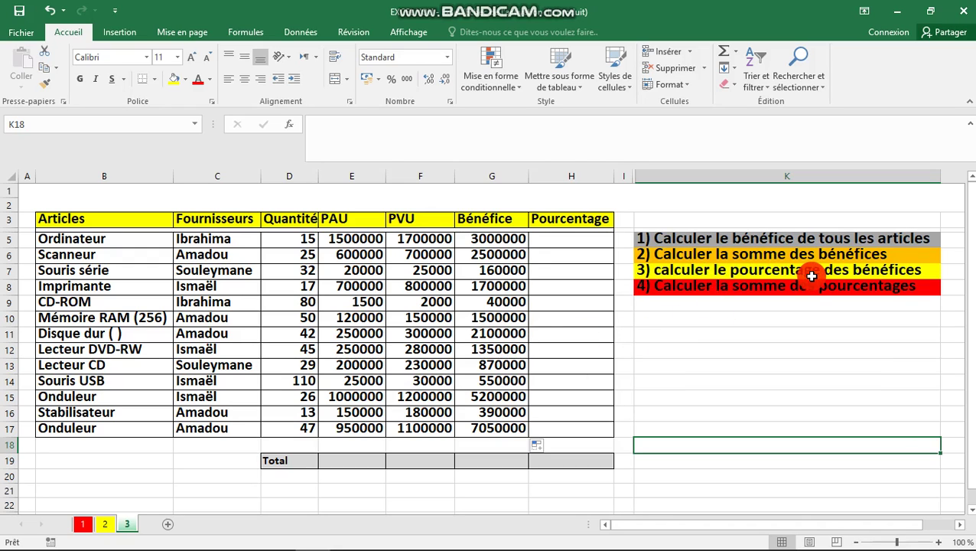
Step: Total the Bénéfice column in G19 with the formula =SOMME(G5:G17)
{"action": "left_click", "coordinate": [497, 463]}
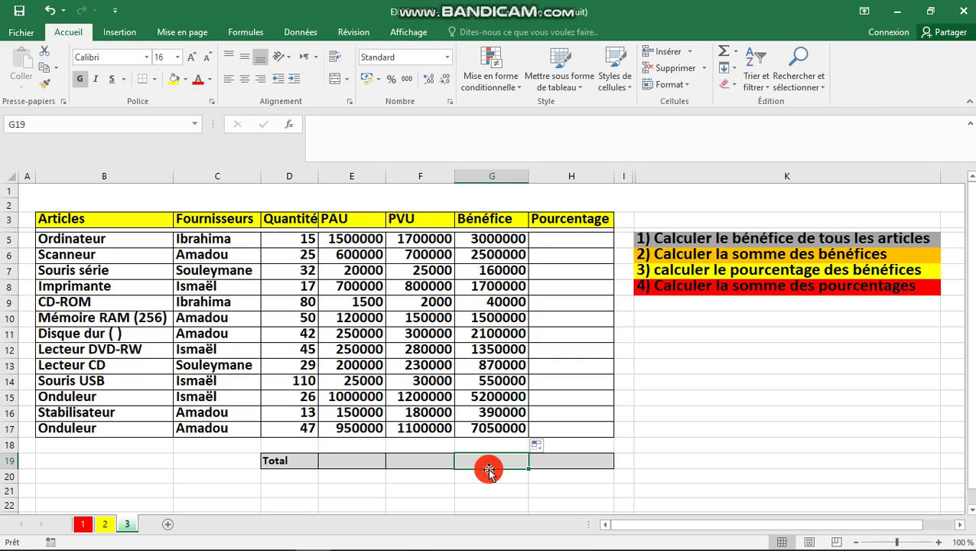
{"action": "type", "text": "="}
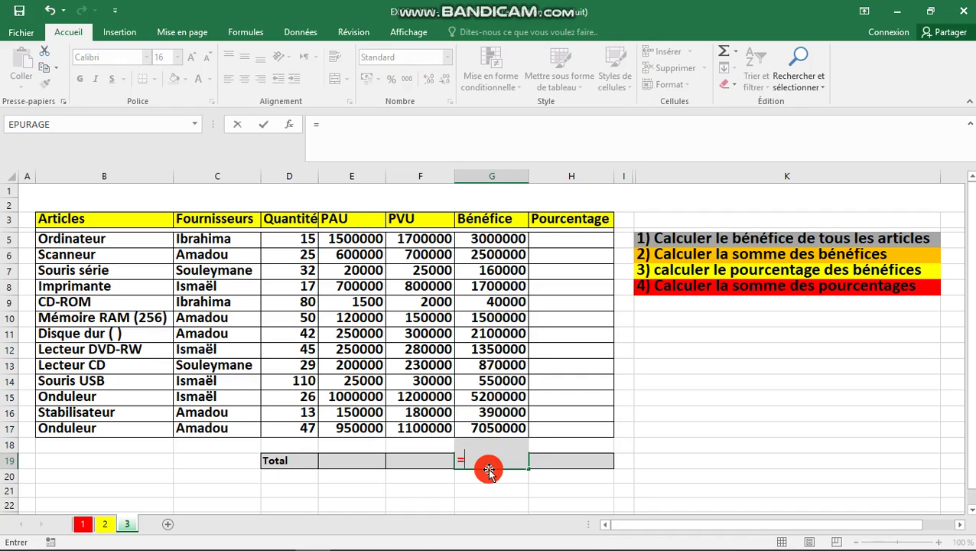
{"action": "type", "text": "so"}
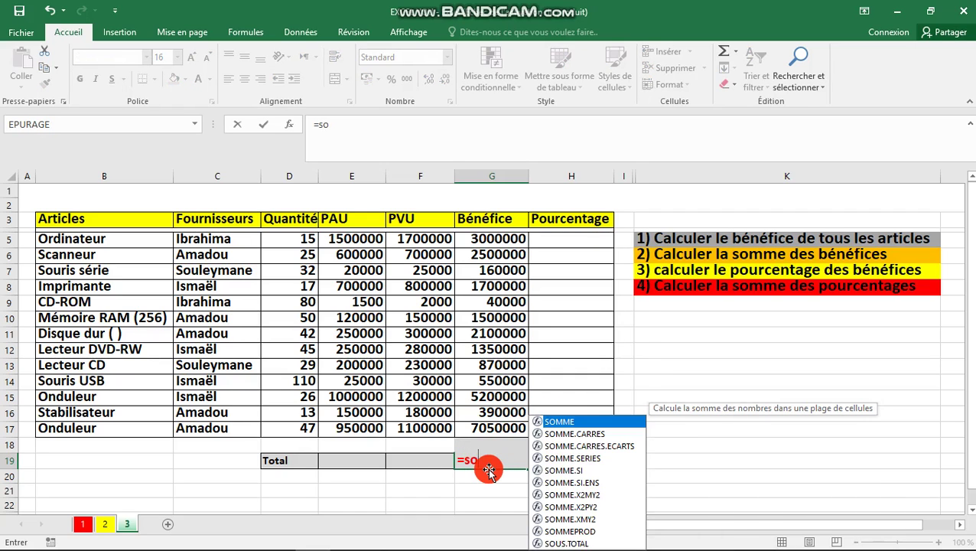
{"action": "key", "text": "Tab"}
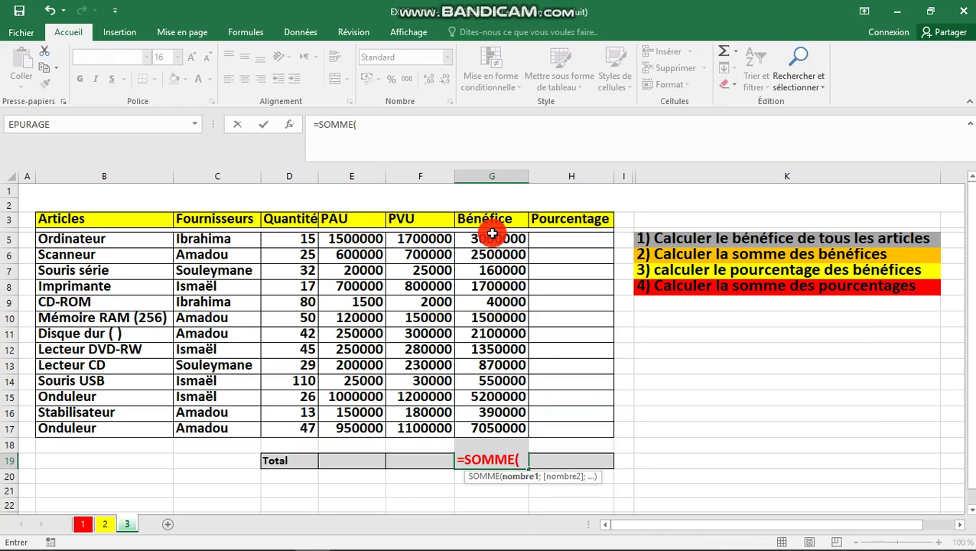
{"action": "left_click_drag", "start_coordinate": [490, 236], "coordinate": [487, 425]}
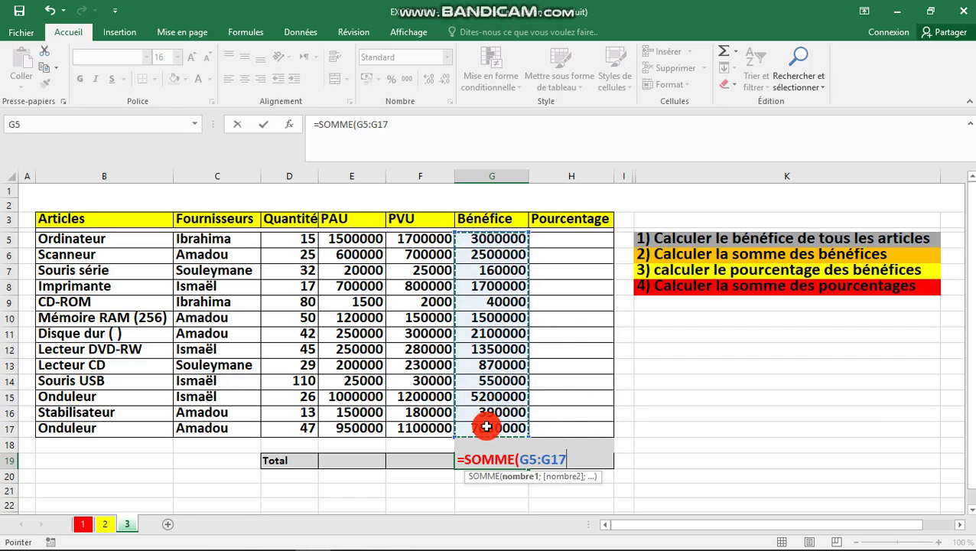
{"action": "type", "text": ")"}
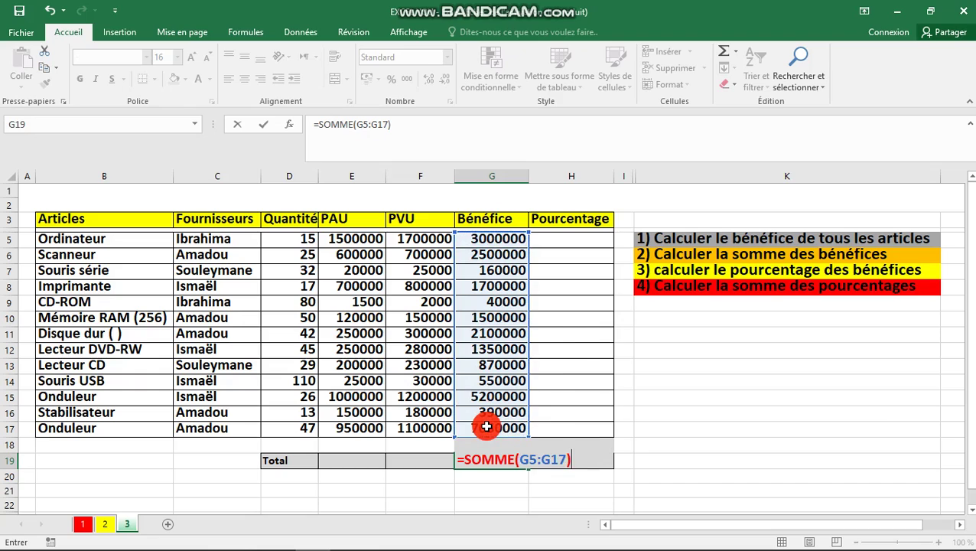
{"action": "key", "text": "Return"}
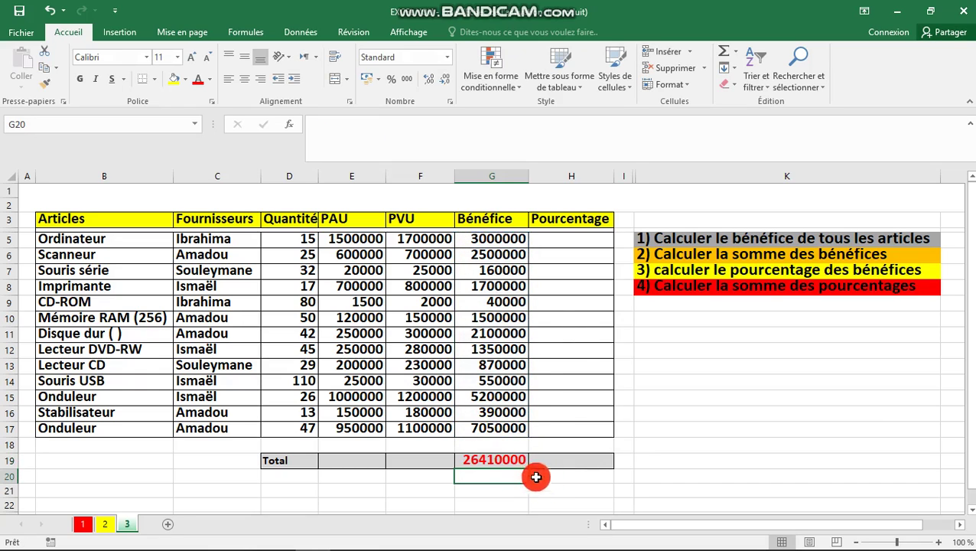
Step: Calculate the Ordinateur profit percentage in H5 with =G5/$G$19, keeping the reference to the total absolute
{"action": "left_click", "coordinate": [492, 457]}
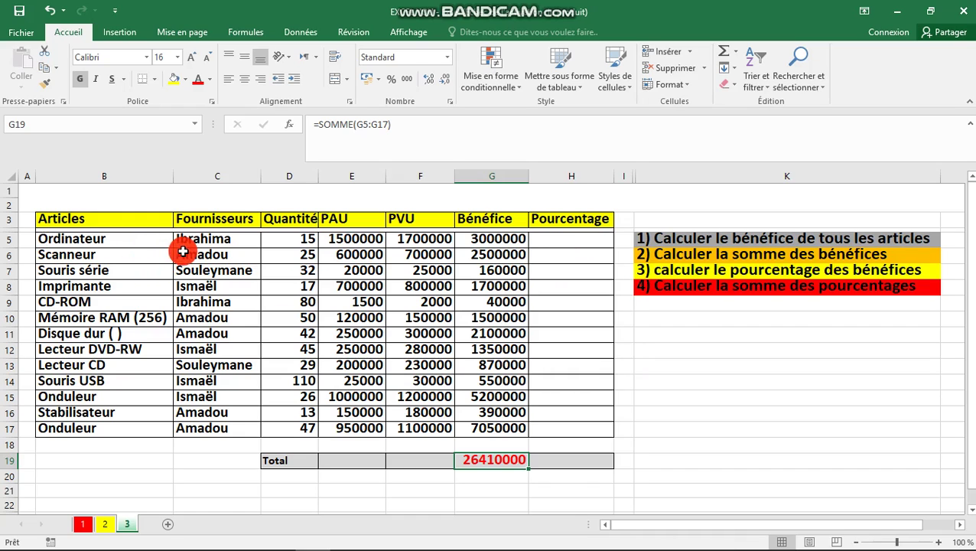
{"action": "left_click", "coordinate": [552, 241]}
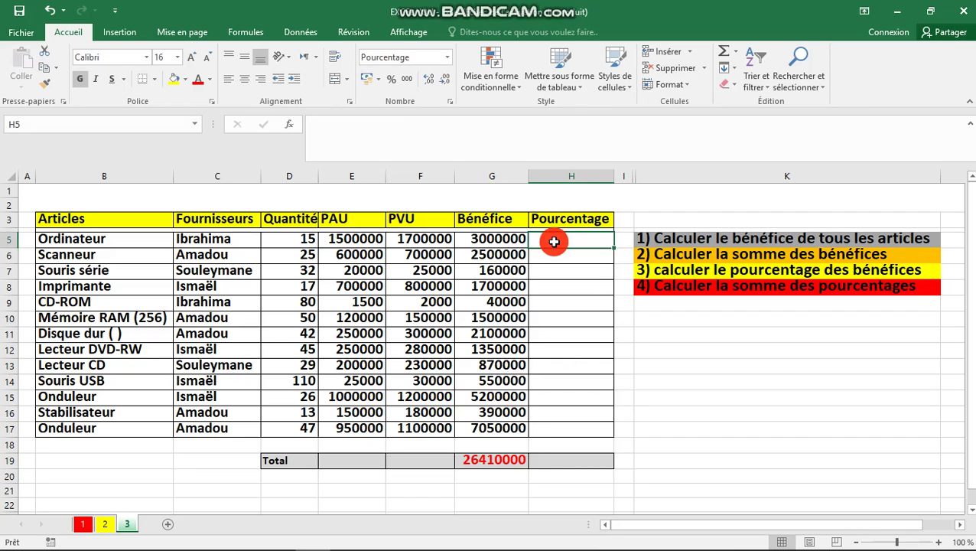
{"action": "type", "text": "="}
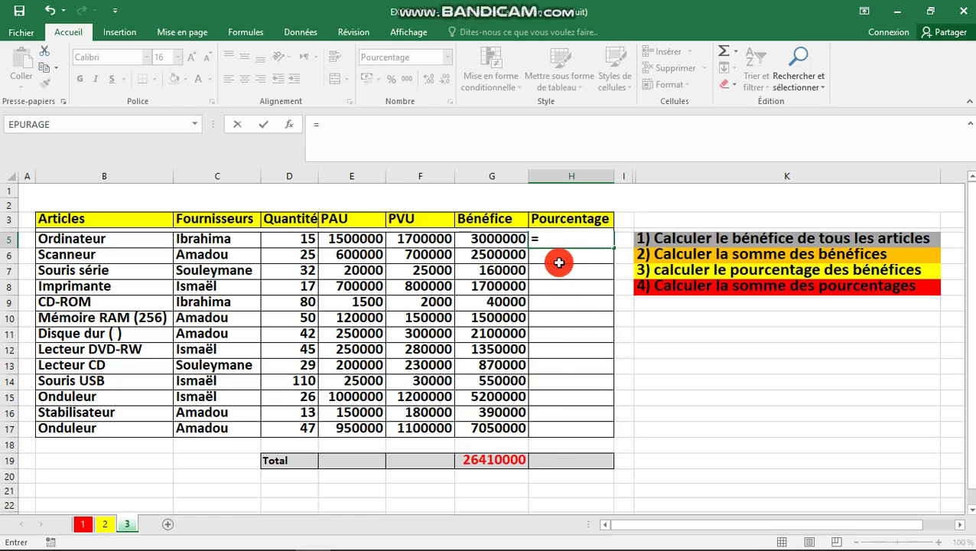
{"action": "left_click", "coordinate": [510, 238]}
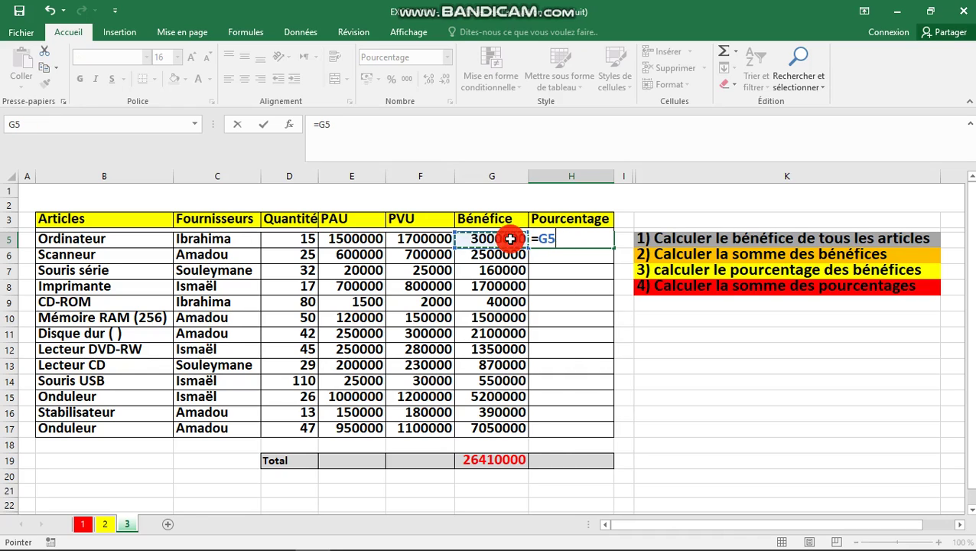
{"action": "type", "text": "/"}
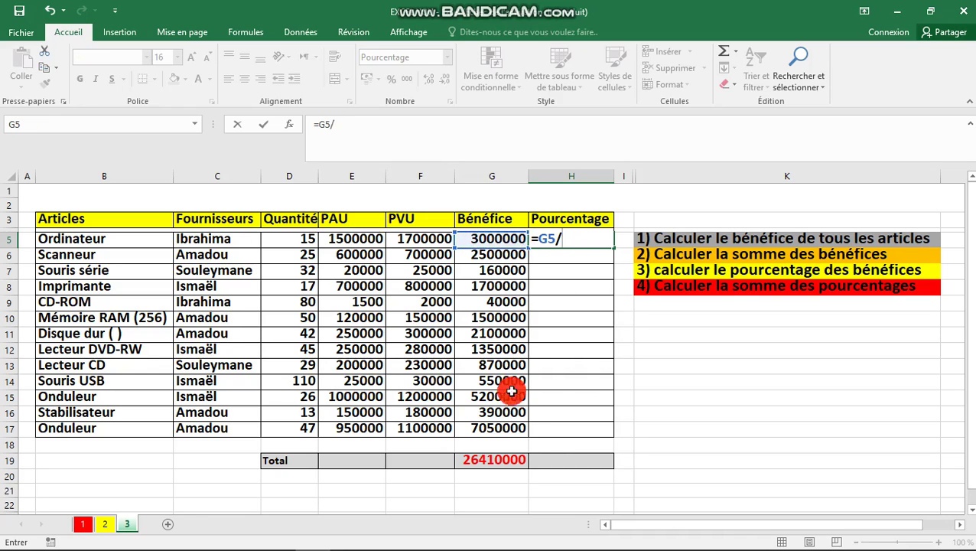
{"action": "left_click", "coordinate": [488, 459]}
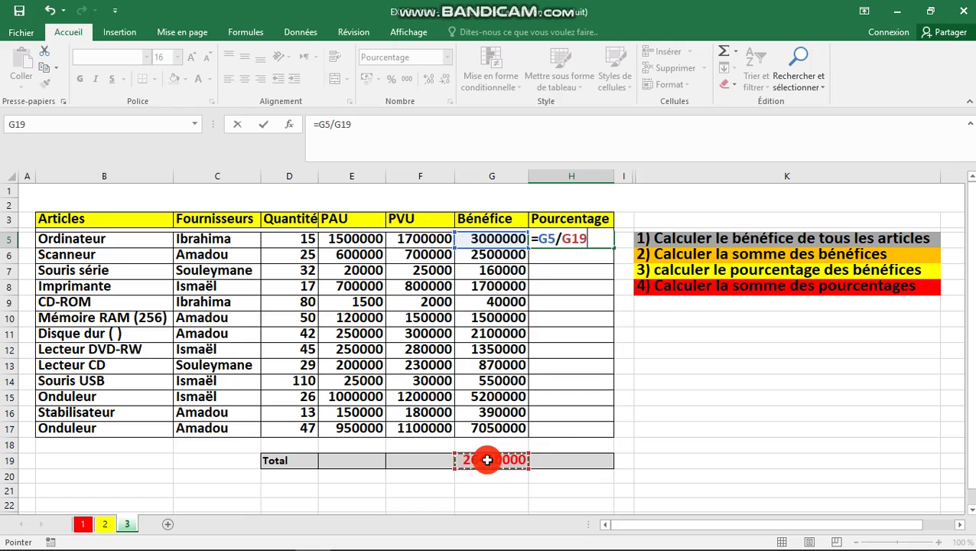
{"action": "key", "text": "F4"}
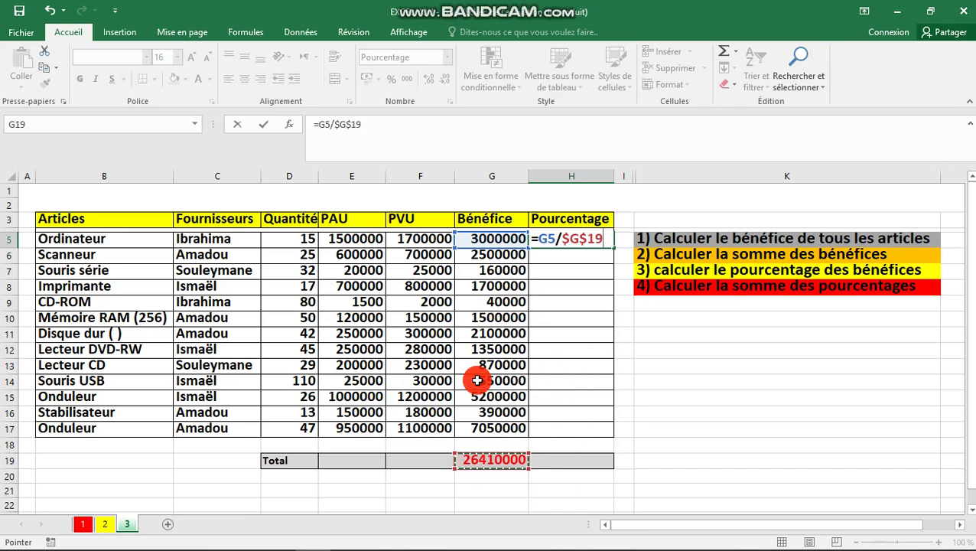
{"action": "key", "text": "Return"}
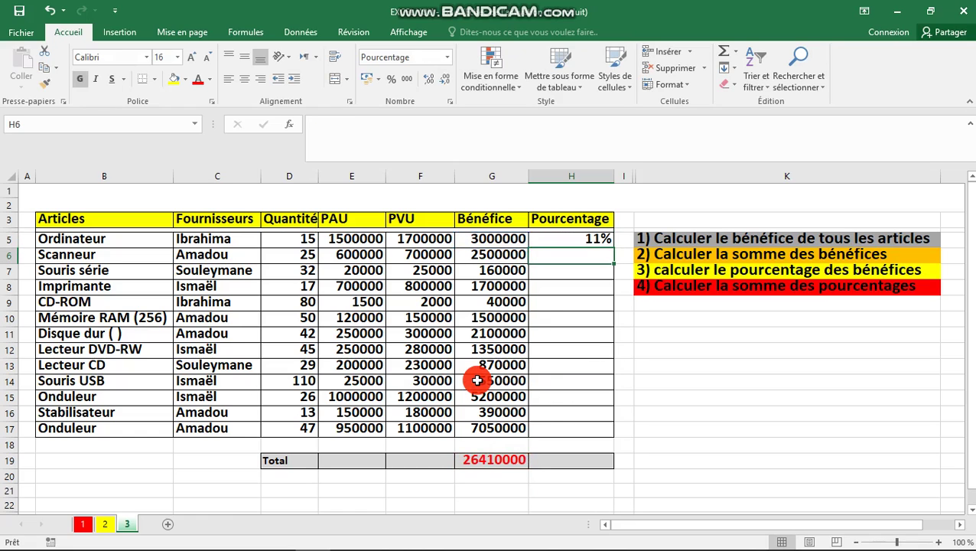
Step: Copy the percentage formula from H5 down through H17 for the remaining articles
{"action": "left_click", "coordinate": [584, 241]}
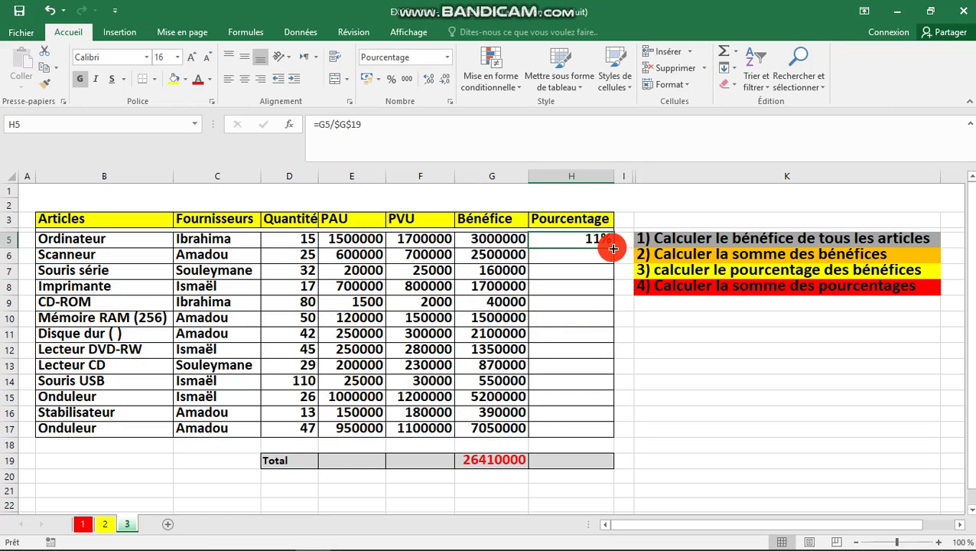
{"action": "left_click_drag", "start_coordinate": [612, 248], "coordinate": [589, 431]}
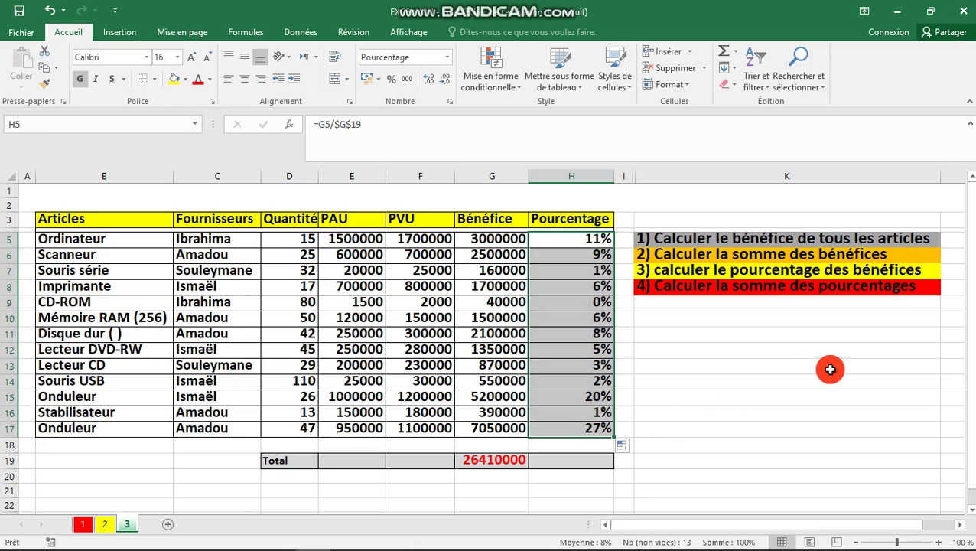
{"action": "left_click", "coordinate": [831, 369]}
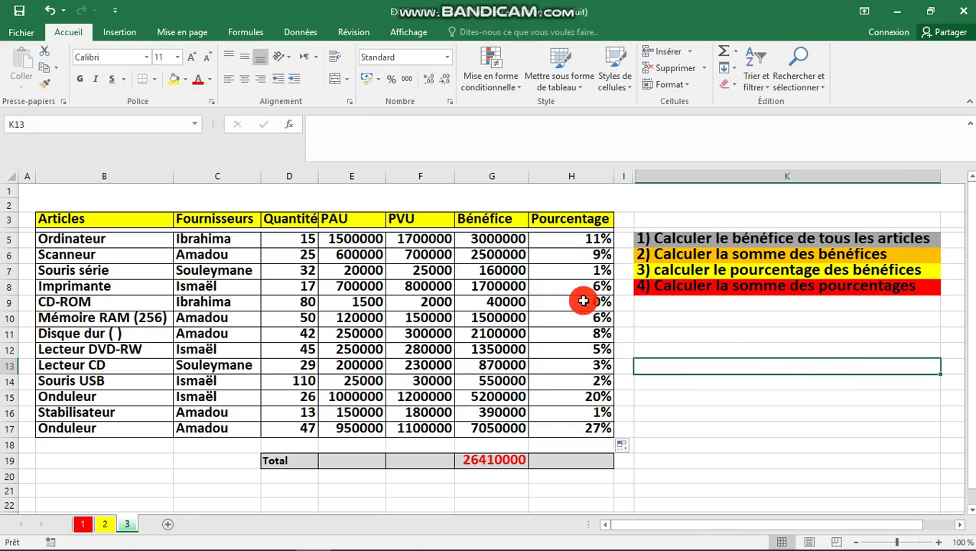
{"action": "left_click", "coordinate": [722, 446]}
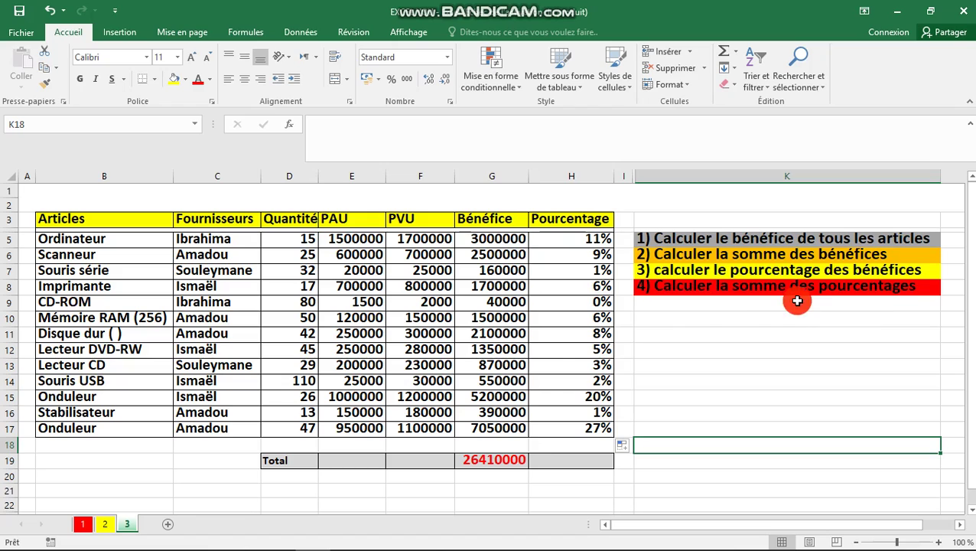
Step: Total the Pourcentage column in H19 with the formula =SOMME(H5:H17)
{"action": "left_click", "coordinate": [570, 458]}
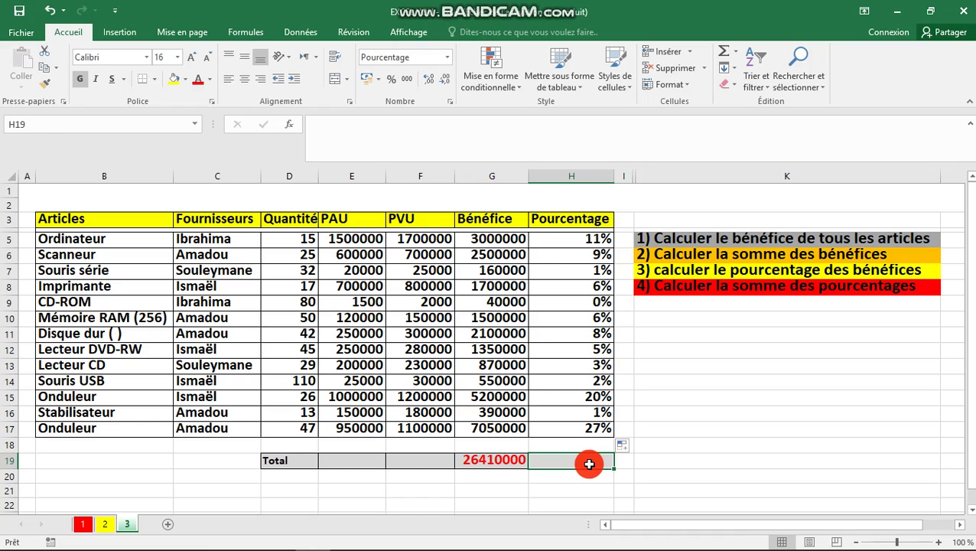
{"action": "type", "text": "="}
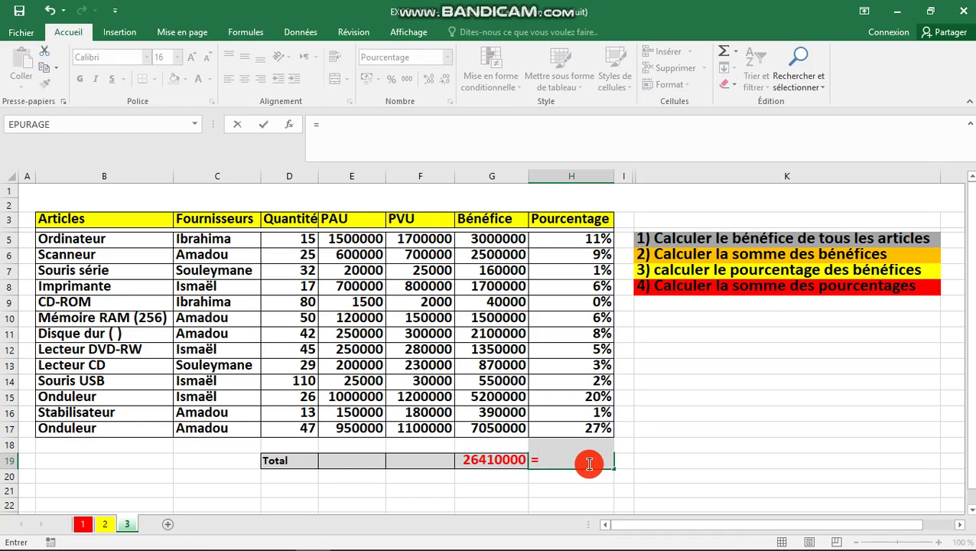
{"action": "type", "text": "som"}
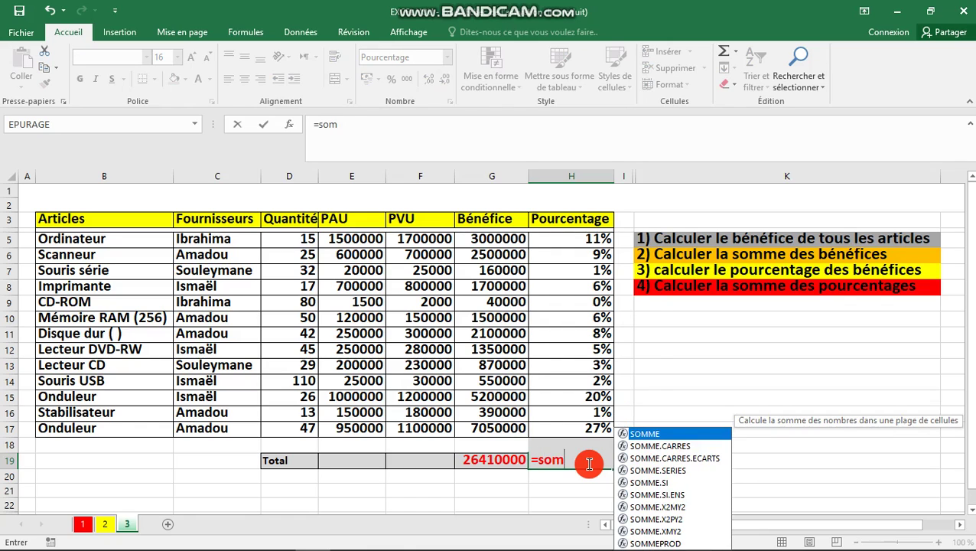
{"action": "key", "text": "Tab"}
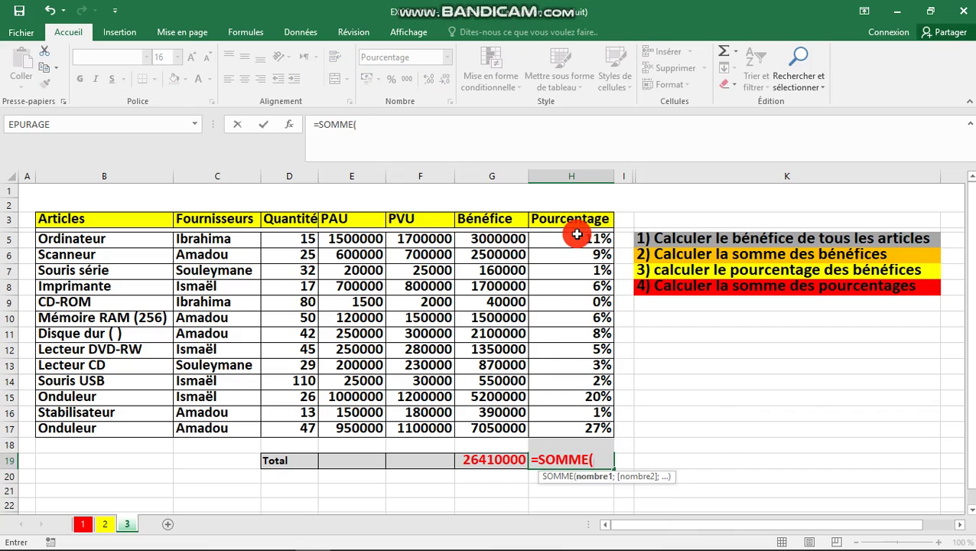
{"action": "left_click_drag", "start_coordinate": [576, 234], "coordinate": [579, 425]}
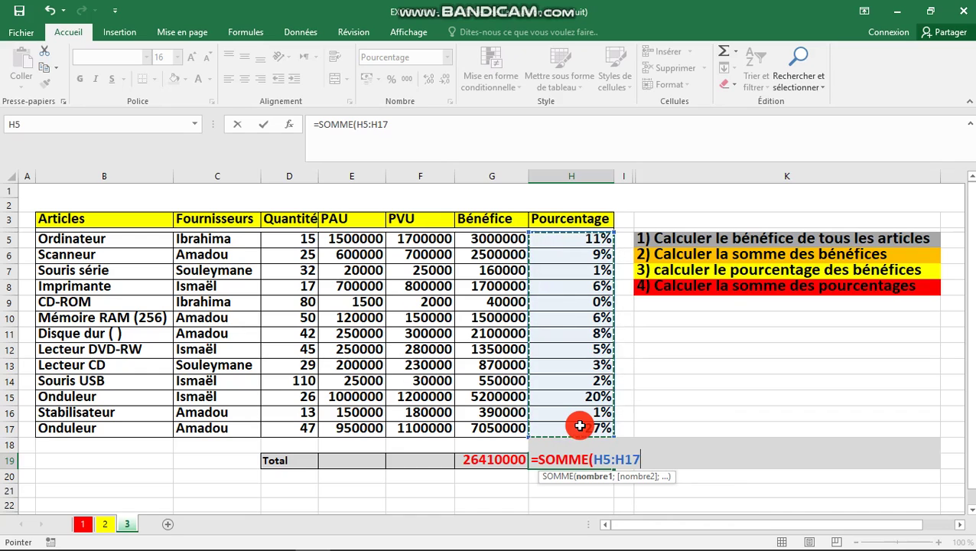
{"action": "type", "text": ")"}
{"action": "key", "text": "Return"}
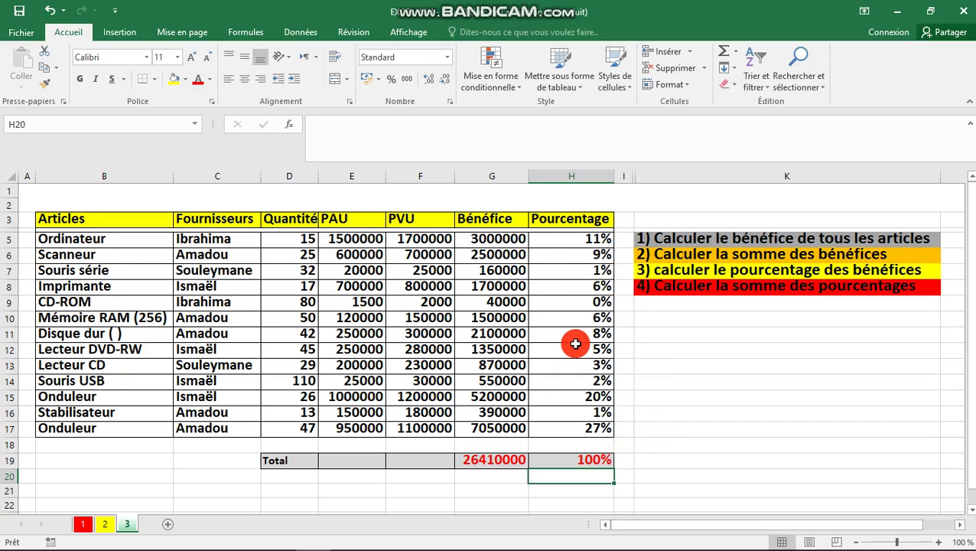
{"action": "left_click", "coordinate": [702, 439]}
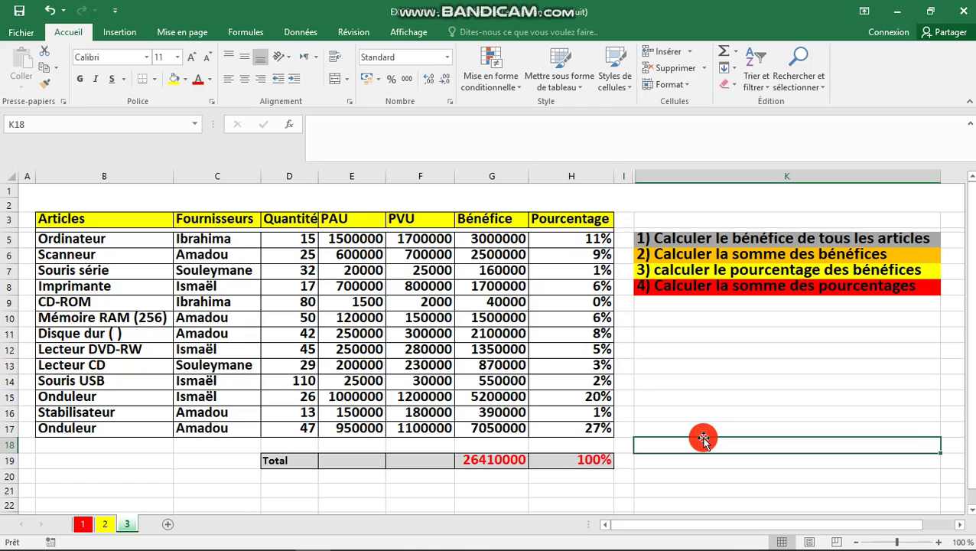